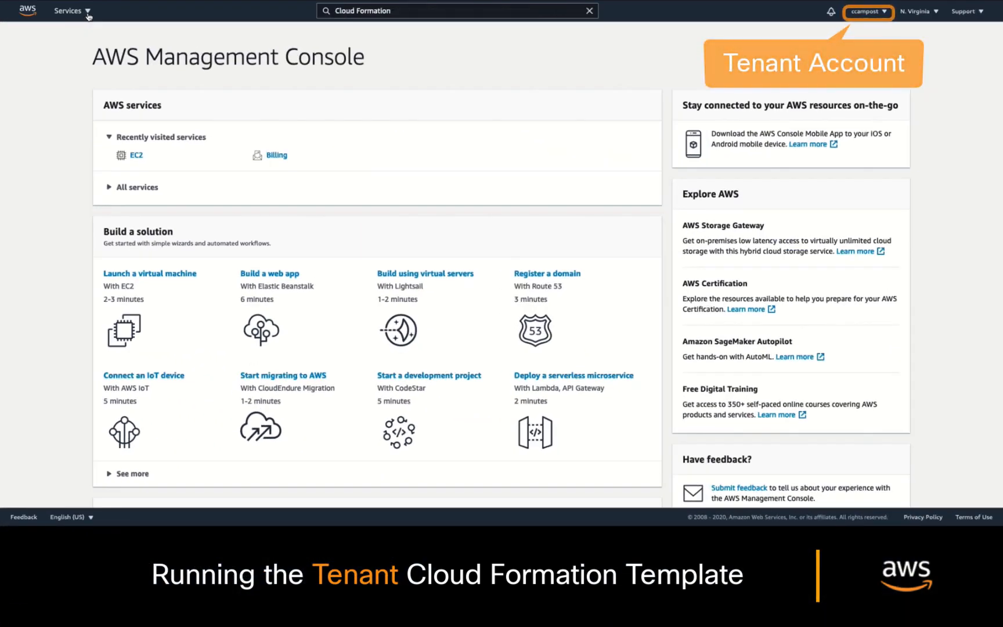
Start a new CloudFormation stack in the tenant account from the uploaded template file tenant-cft (7).json.
{"action": "left_click", "coordinate": [88, 17]}
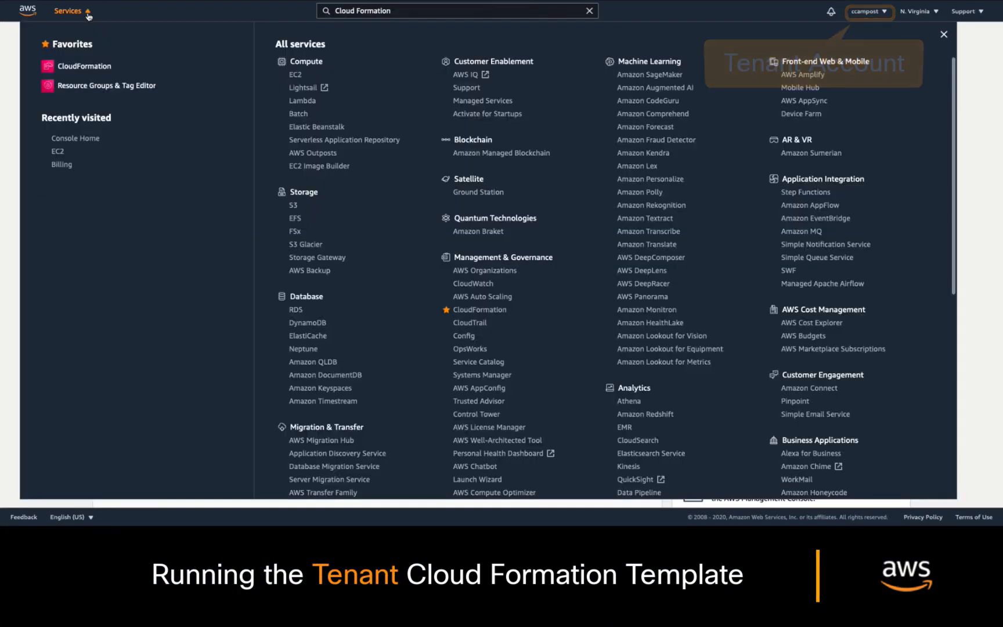
{"action": "left_click", "coordinate": [127, 72]}
{"action": "left_click", "coordinate": [621, 152]}
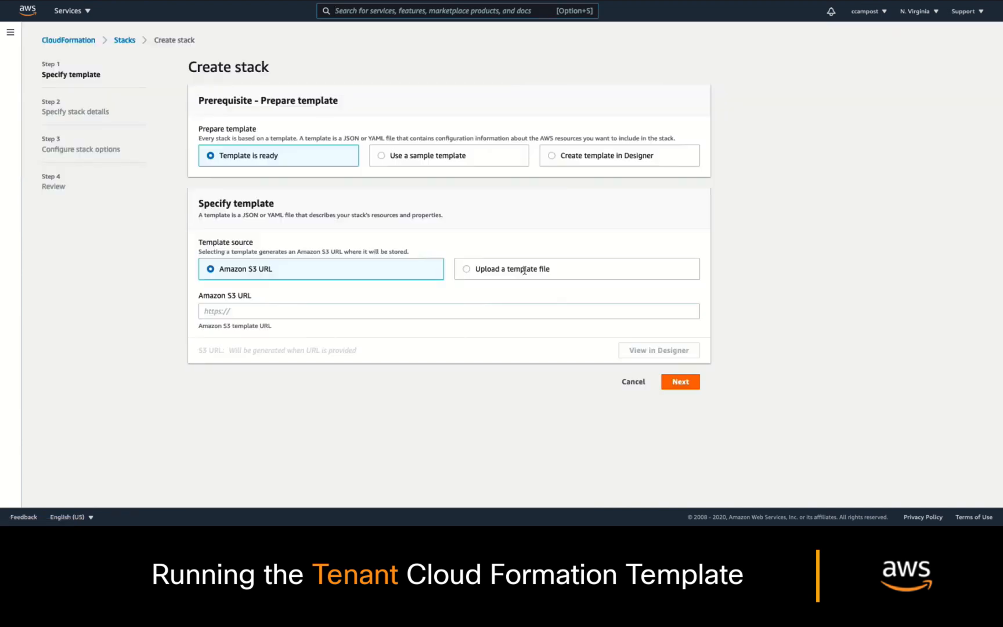
{"action": "left_click", "coordinate": [524, 269]}
{"action": "left_click", "coordinate": [239, 311]}
{"action": "double_click", "coordinate": [437, 90]}
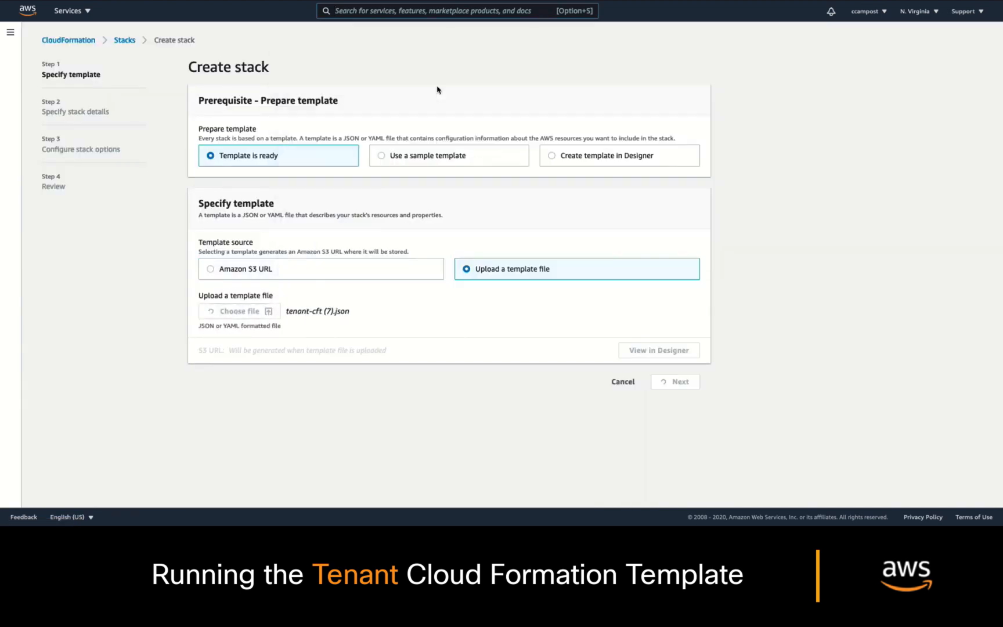
{"action": "left_click", "coordinate": [692, 397]}
Name the stack CloudACITenant and create it with the default stack options, accepting the required acknowledgement.
{"action": "type", "text": "CloudACIT"}
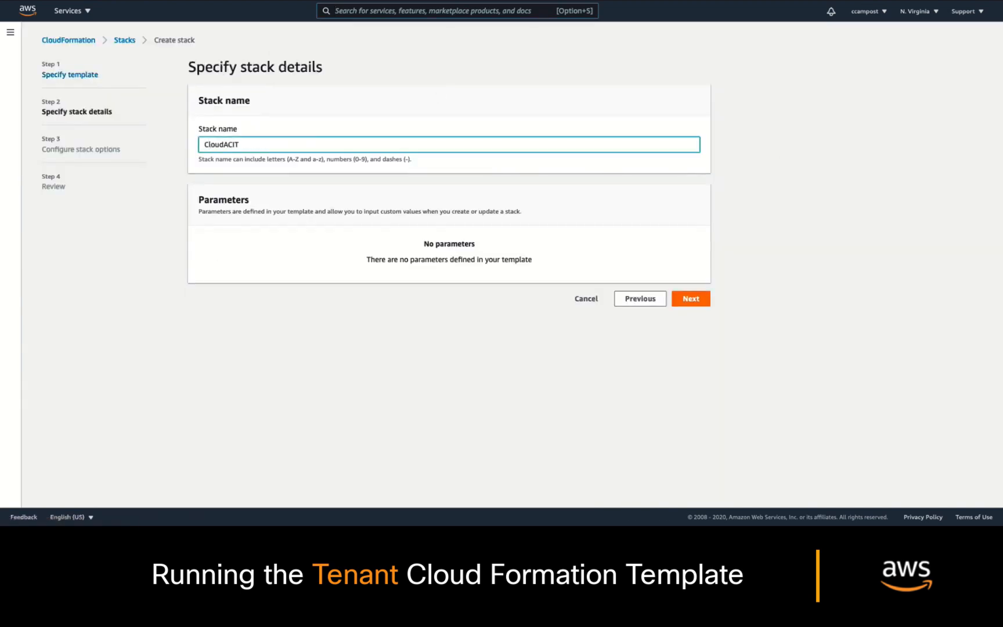
{"action": "type", "text": "Tenant"}
{"action": "left_click", "coordinate": [705, 300]}
{"action": "scroll", "coordinate": [702, 406], "scroll_direction": "down", "scroll_amount": 3}
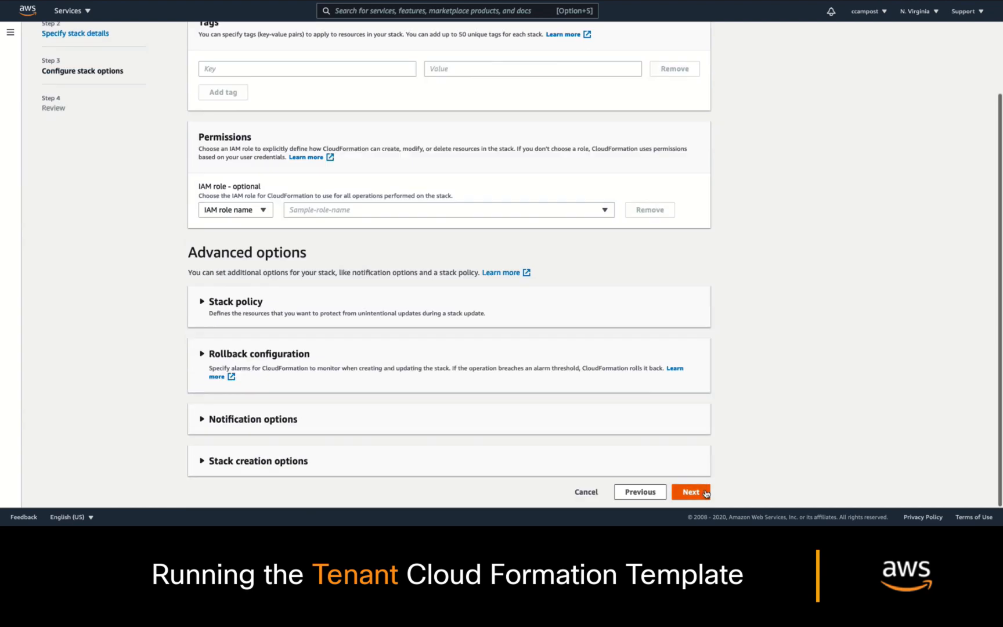
{"action": "left_click", "coordinate": [705, 492]}
{"action": "left_click", "coordinate": [218, 459]}
{"action": "left_click", "coordinate": [699, 494]}
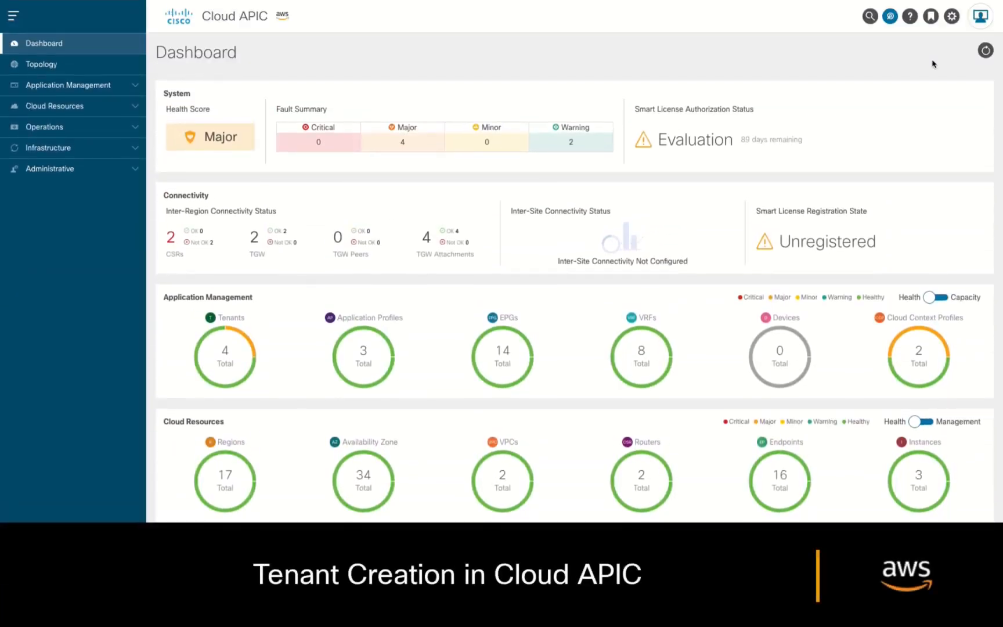
Switch to Cisco Cloud APIC, start a new tenant from the tenants list and name it MyTenant.
{"action": "left_click", "coordinate": [68, 85]}
{"action": "left_click", "coordinate": [93, 107]}
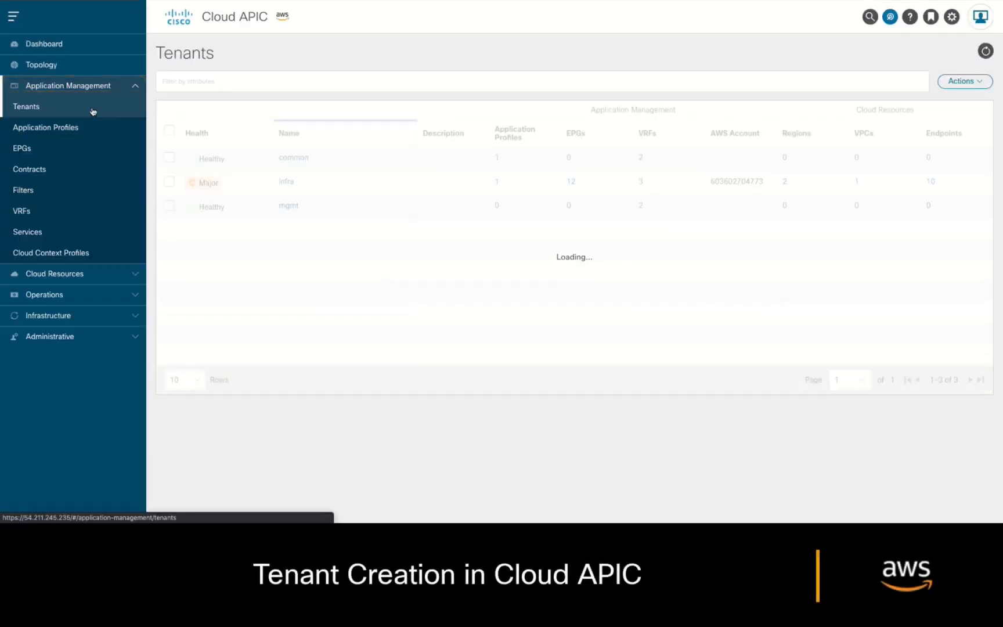
{"action": "left_click", "coordinate": [963, 80]}
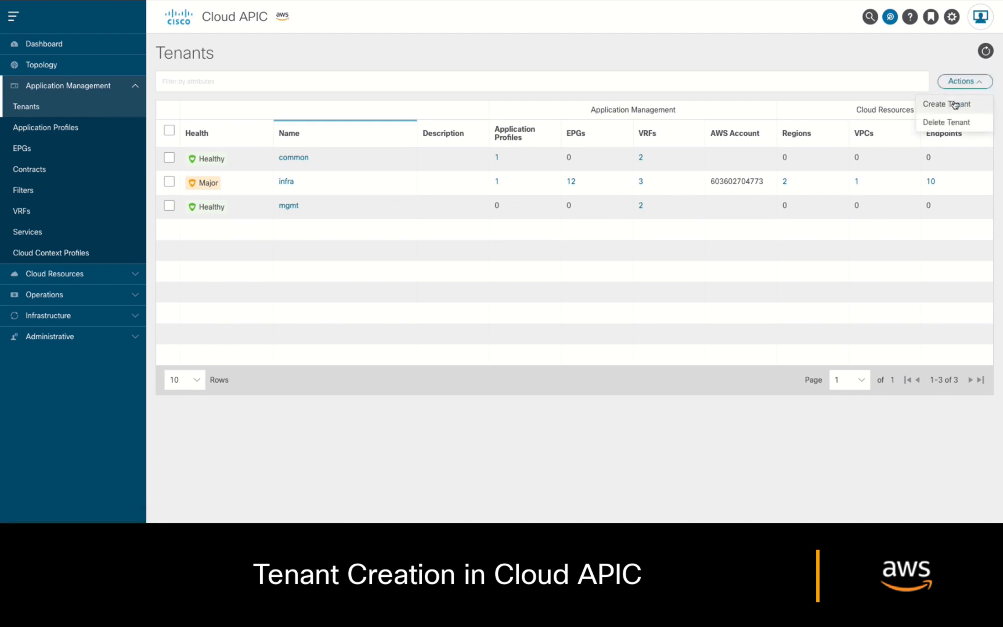
{"action": "left_click", "coordinate": [955, 105]}
{"action": "left_click", "coordinate": [374, 291]}
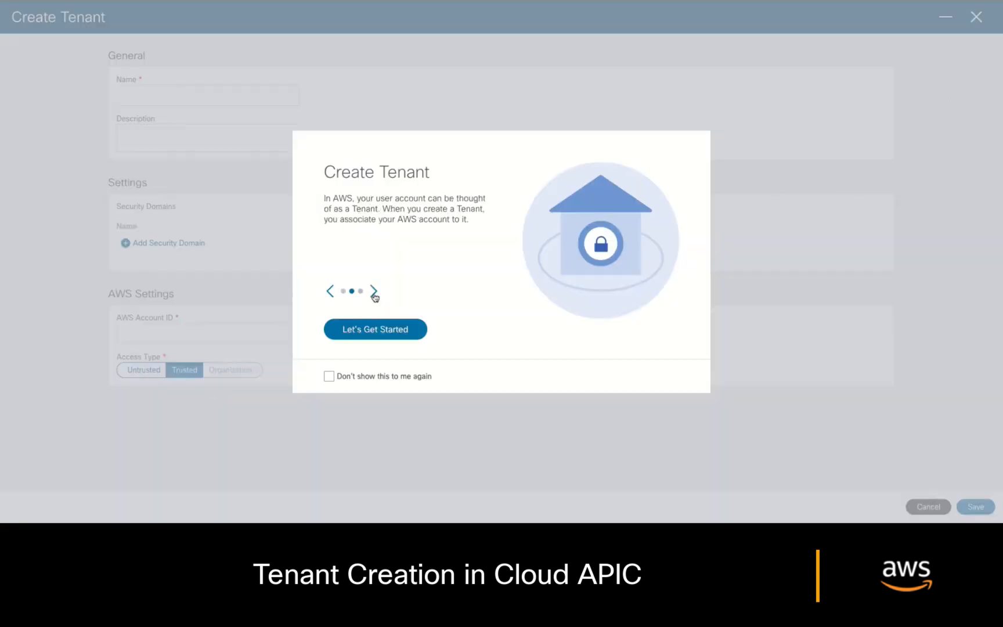
{"action": "left_click", "coordinate": [374, 291]}
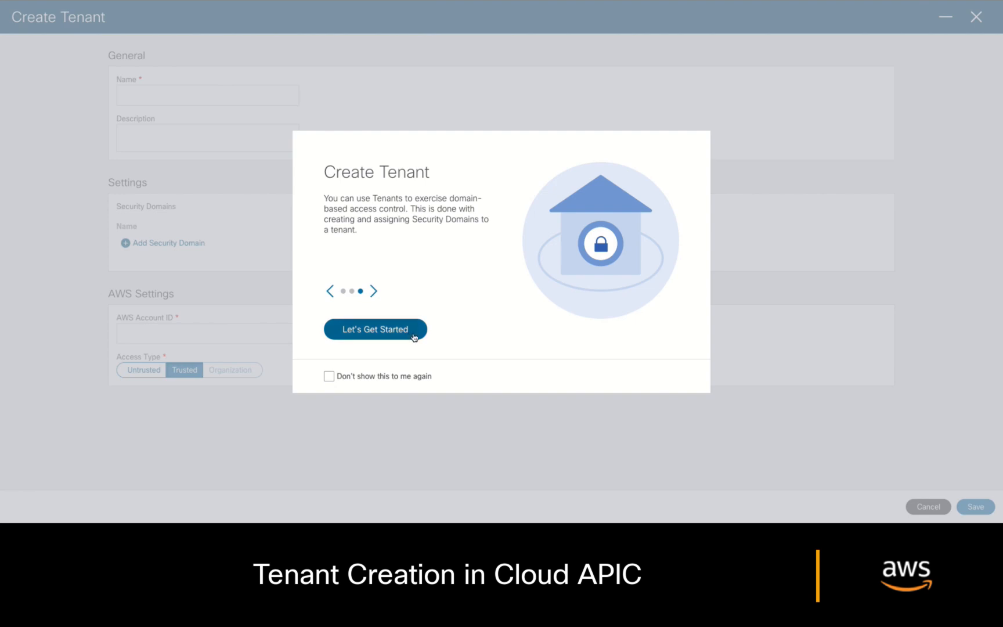
{"action": "left_click", "coordinate": [375, 329]}
{"action": "left_click", "coordinate": [203, 94]}
{"action": "type", "text": "MyTenant"}
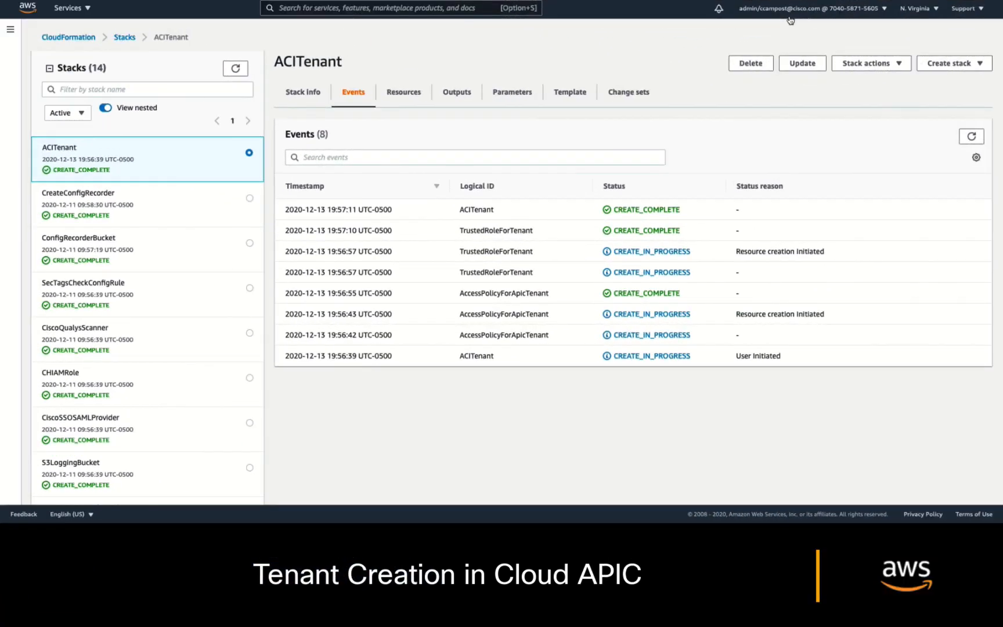
Look up the tenant's account ID in the AWS console and save MyTenant with that ID and Trusted access.
{"action": "left_click", "coordinate": [789, 18]}
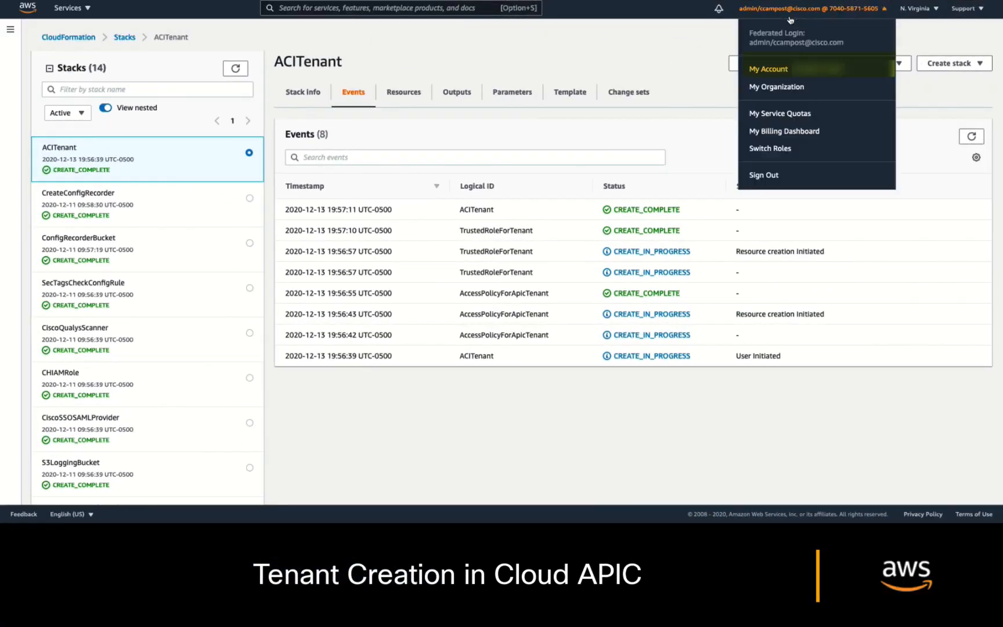
{"action": "left_click", "coordinate": [771, 68]}
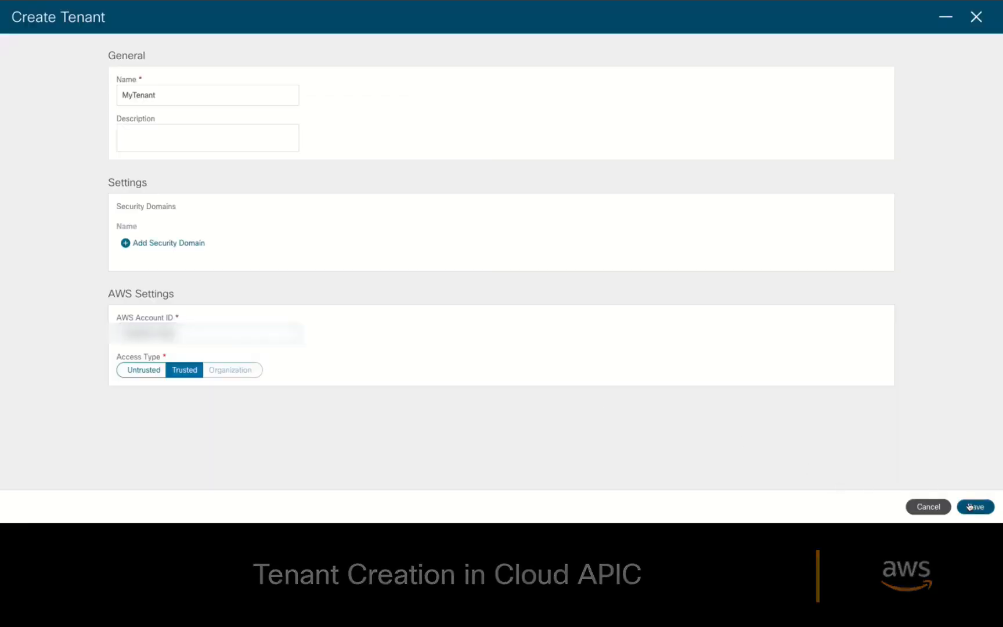
{"action": "left_click", "coordinate": [969, 507]}
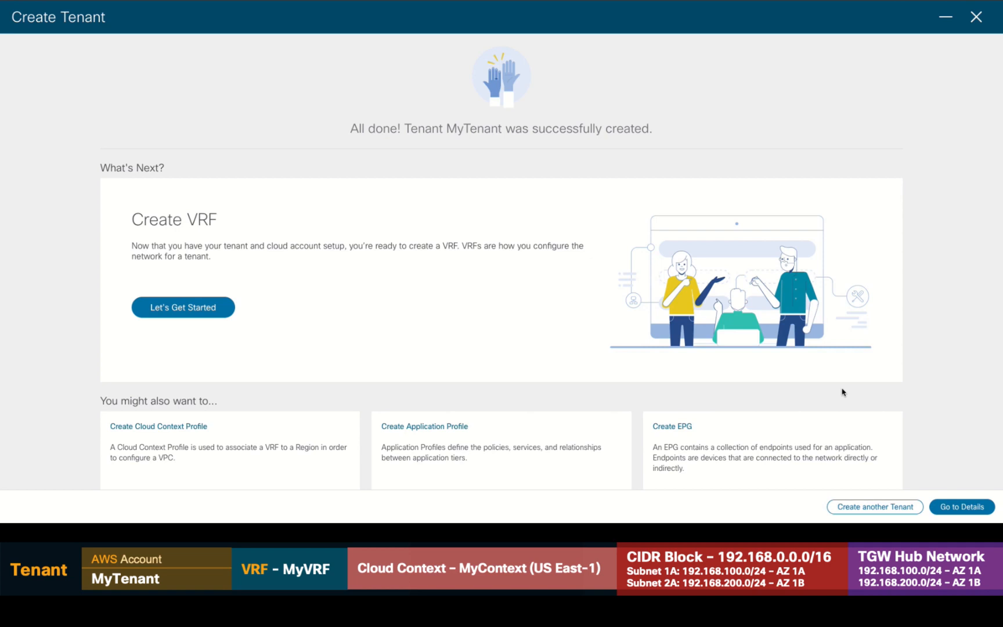
Create a VRF named MyVRF in the tenant MyTenant.
{"action": "left_click", "coordinate": [224, 310]}
{"action": "type", "text": "MyVRF"}
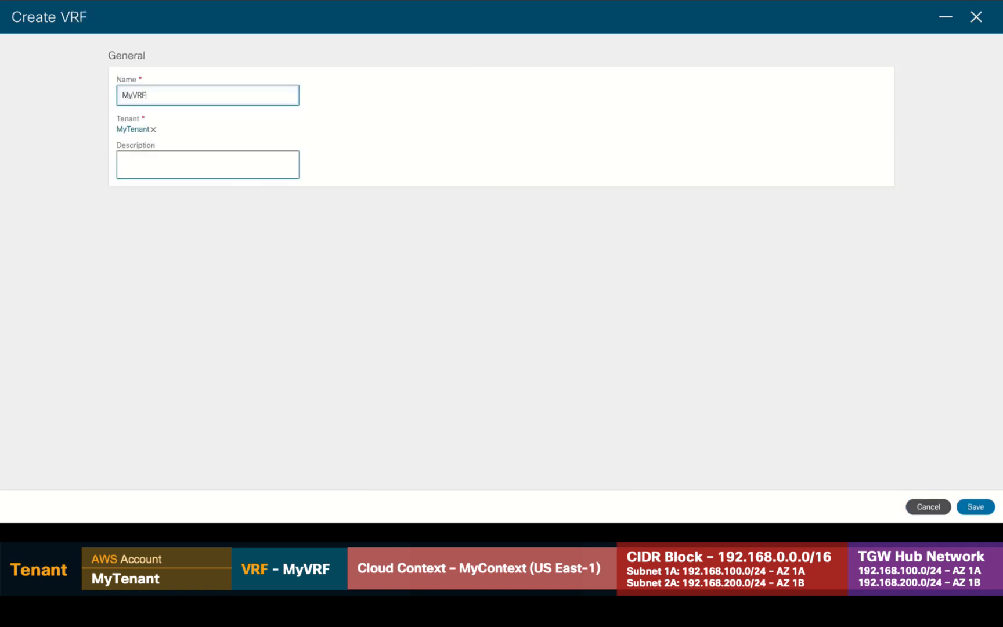
{"action": "left_click", "coordinate": [978, 508]}
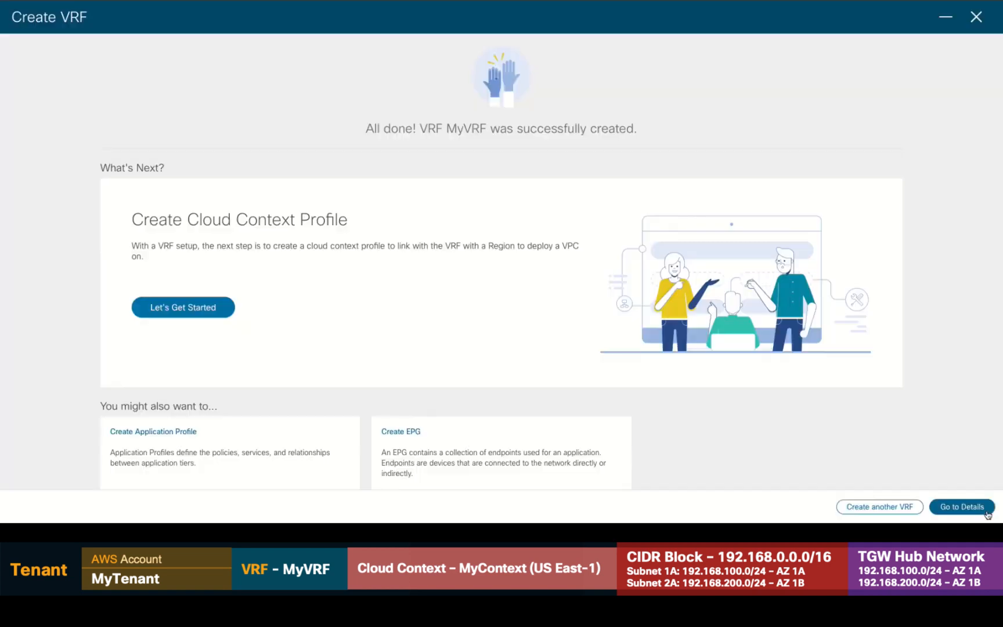
Start a cloud context profile named MyContext for MyVRF and assign it the region us-east-1.
{"action": "left_click", "coordinate": [219, 317]}
{"action": "type", "text": "MyContext"}
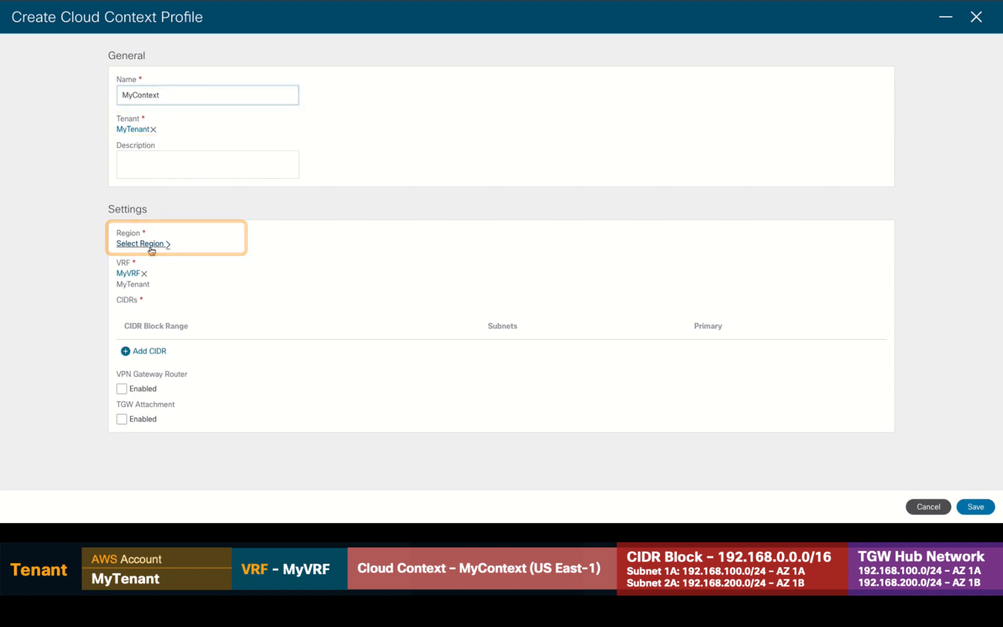
{"action": "left_click", "coordinate": [151, 247]}
{"action": "left_click", "coordinate": [331, 194]}
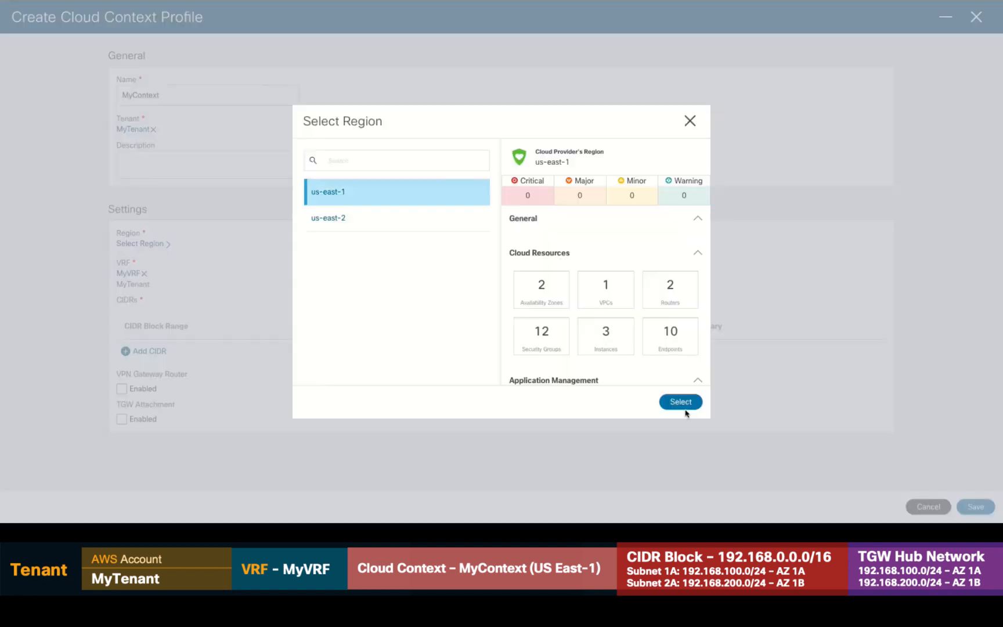
{"action": "left_click", "coordinate": [687, 409]}
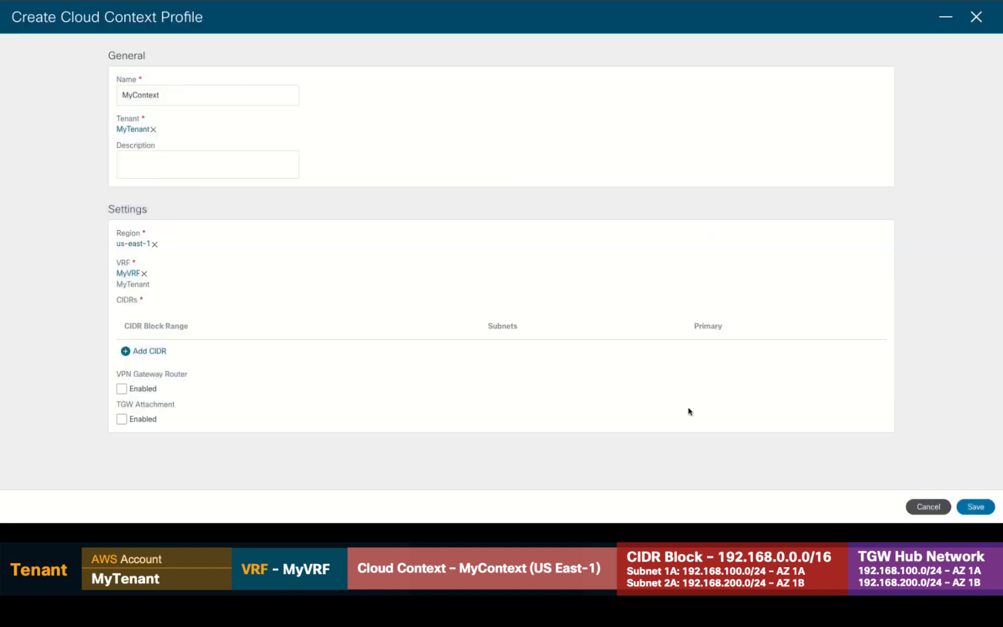
Begin a CIDR for the context profile with the block range 192.168.0.0/16.
{"action": "left_click", "coordinate": [156, 351]}
{"action": "left_click", "coordinate": [351, 216]}
{"action": "type", "text": "192"}
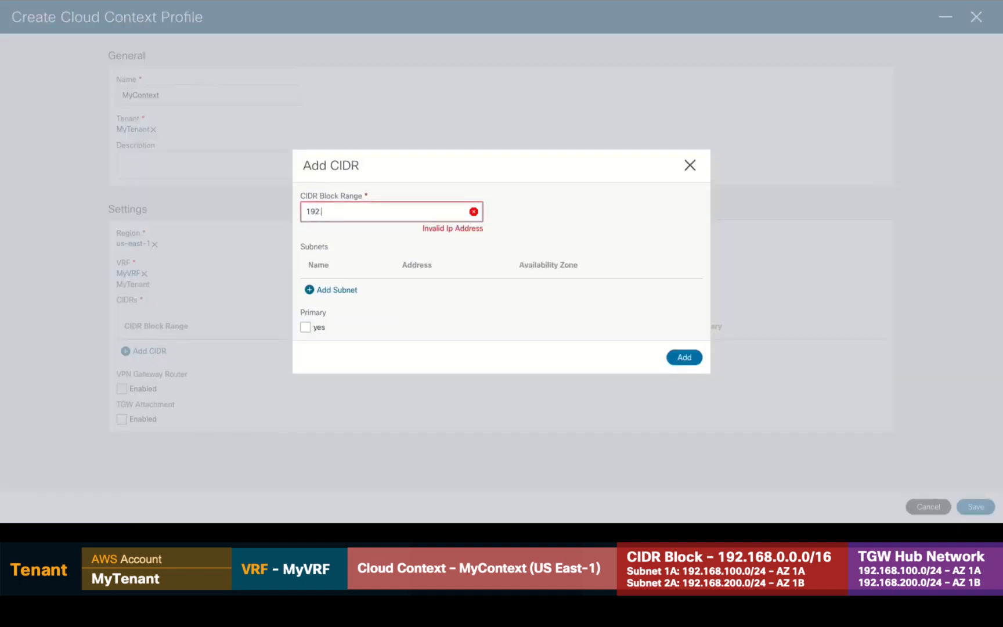
{"action": "type", "text": ".168.0.0/16"}
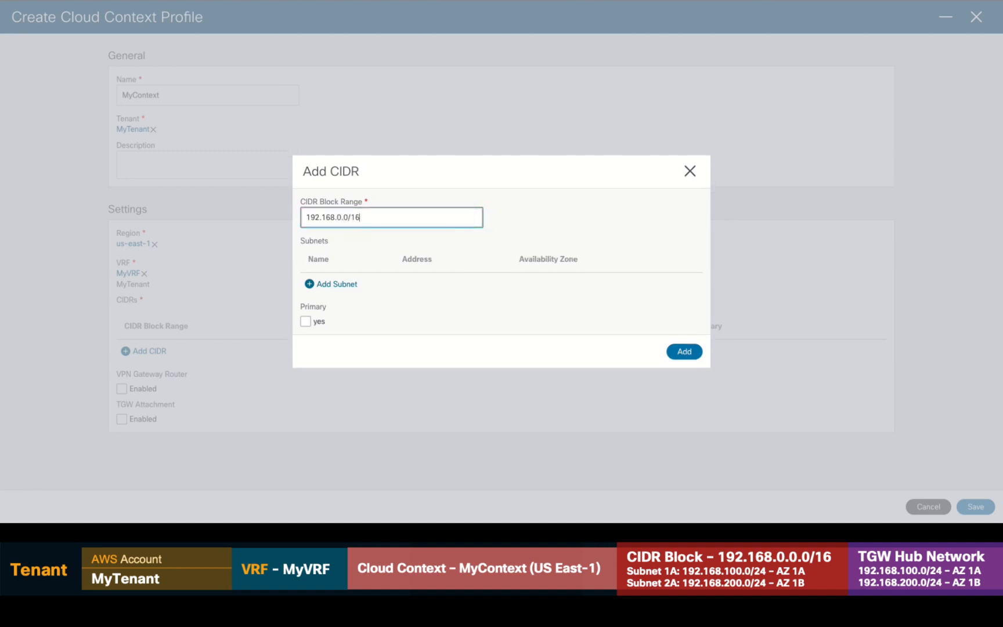
Add Subnet1A to the CIDR with address 192.168.100.0/24 in availability zone us-east-1a.
{"action": "left_click", "coordinate": [340, 284]}
{"action": "type", "text": "Subnet1A"}
{"action": "key", "text": "Tab"}
{"action": "type", "text": "192.168.100.0/24"}
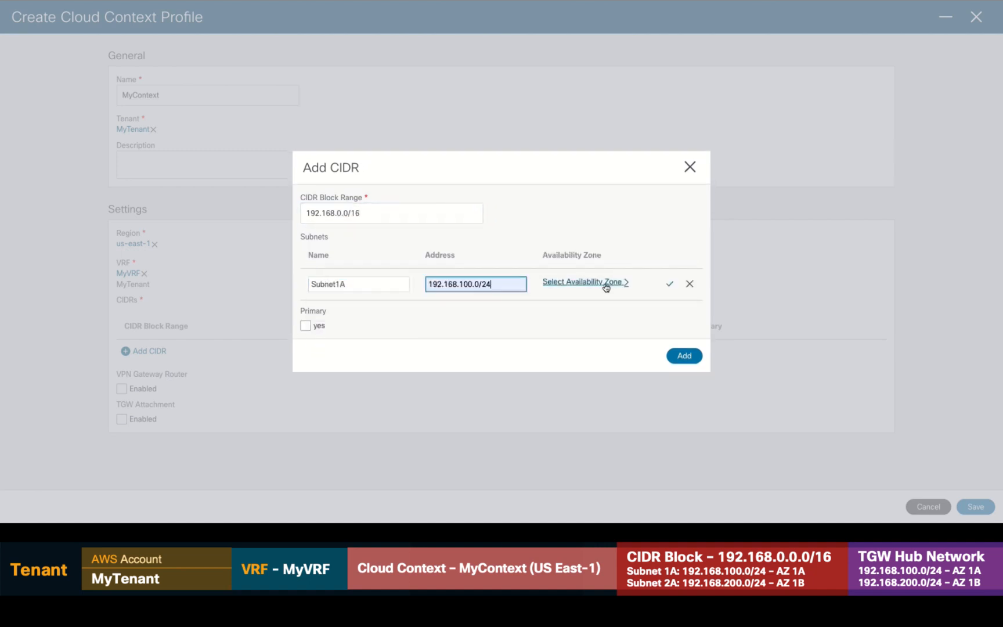
{"action": "left_click", "coordinate": [606, 287]}
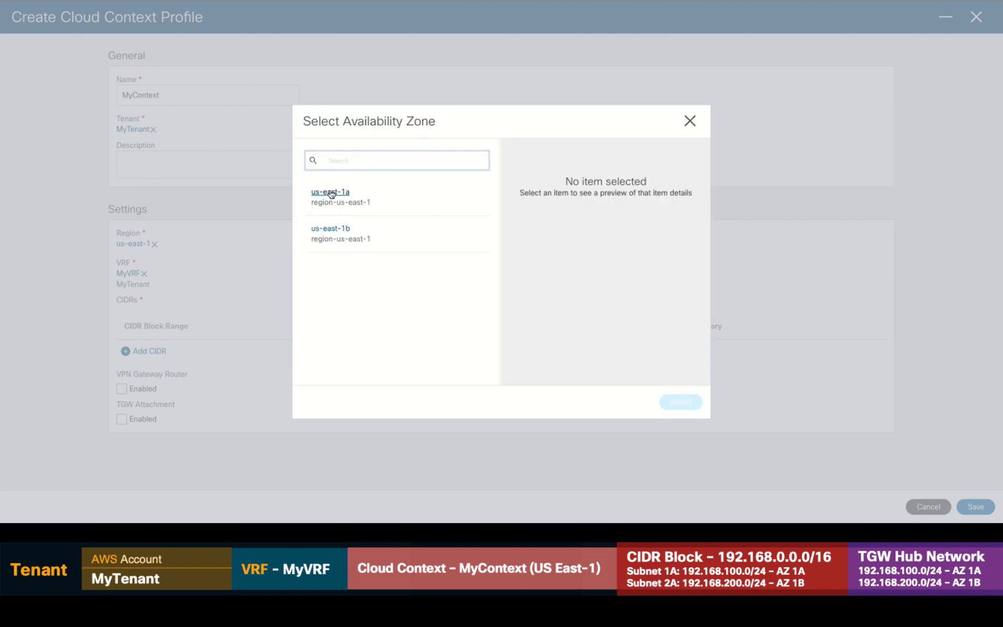
{"action": "left_click", "coordinate": [331, 195]}
{"action": "left_click", "coordinate": [677, 403]}
Add Subnet1B with address 192.168.200.0/24 in zone us-east-1b and add the CIDR to the profile as primary.
{"action": "type", "text": "Subnet1B"}
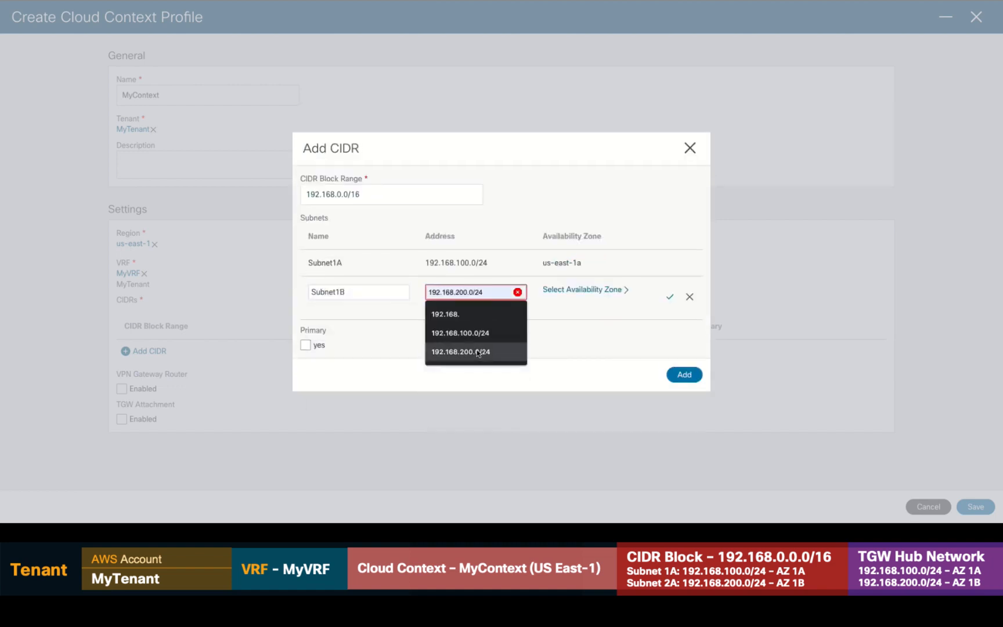
{"action": "left_click", "coordinate": [465, 352]}
{"action": "left_click", "coordinate": [582, 294]}
{"action": "left_click", "coordinate": [340, 233]}
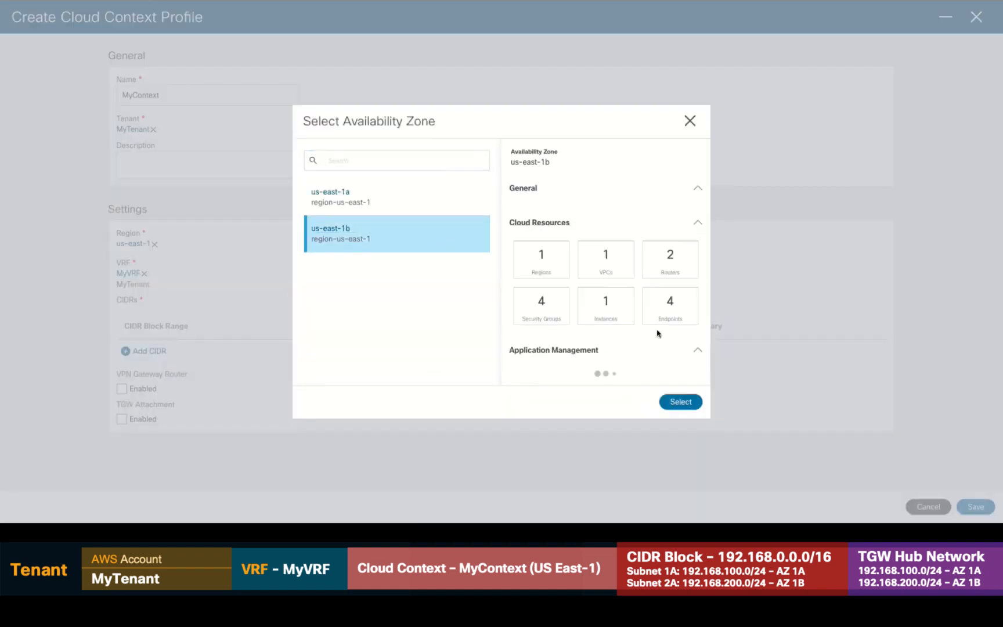
{"action": "left_click", "coordinate": [681, 402]}
{"action": "left_click", "coordinate": [669, 297]}
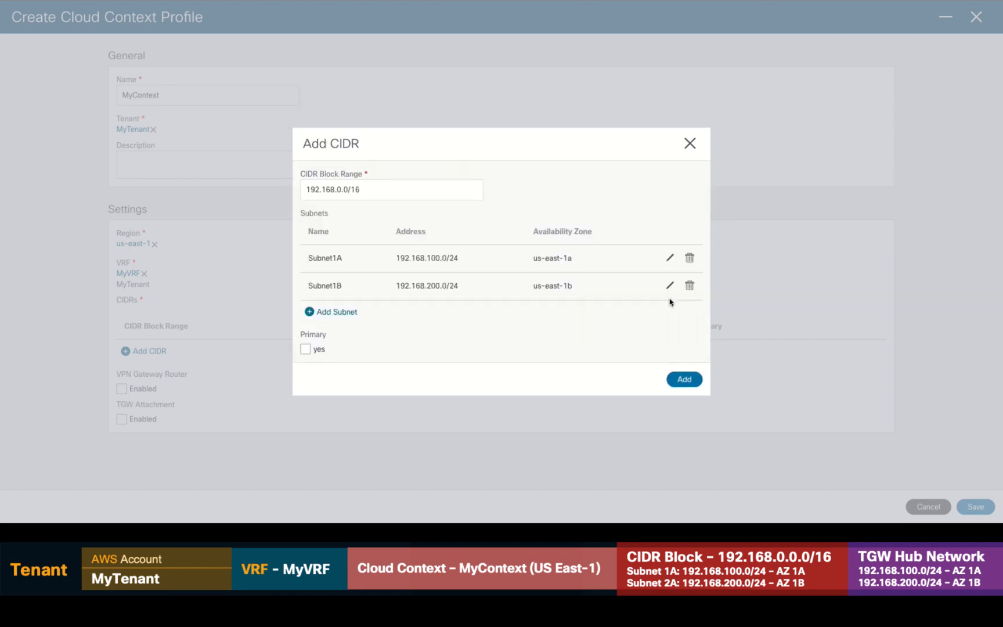
{"action": "left_click", "coordinate": [305, 349]}
{"action": "left_click", "coordinate": [685, 379]}
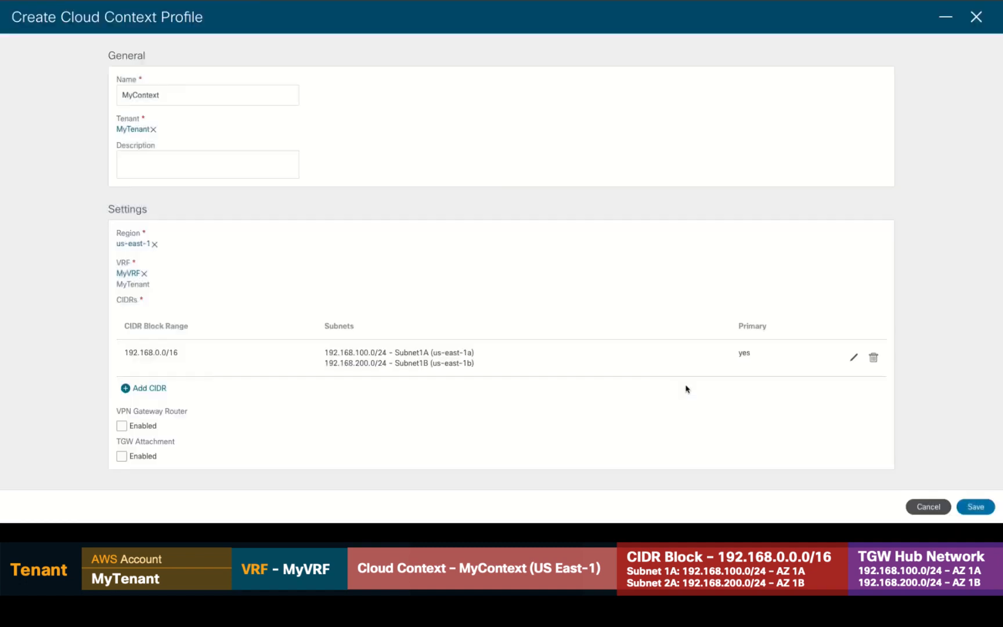
Enable the TGW attachment for the context profile and choose TGWEast as its hub network.
{"action": "left_click", "coordinate": [121, 456]}
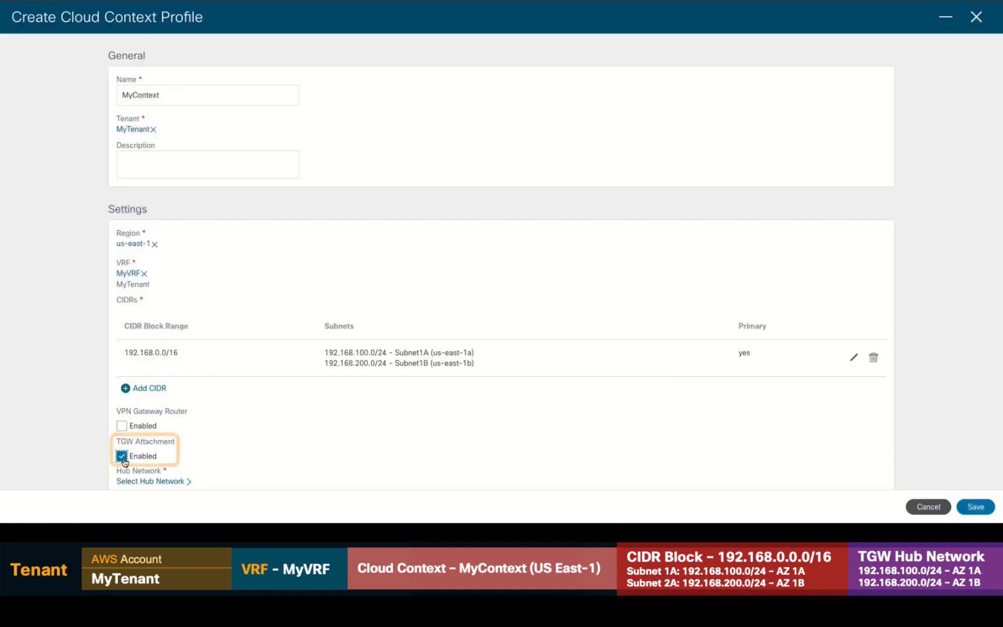
{"action": "scroll", "coordinate": [389, 472], "scroll_direction": "down", "scroll_amount": 2}
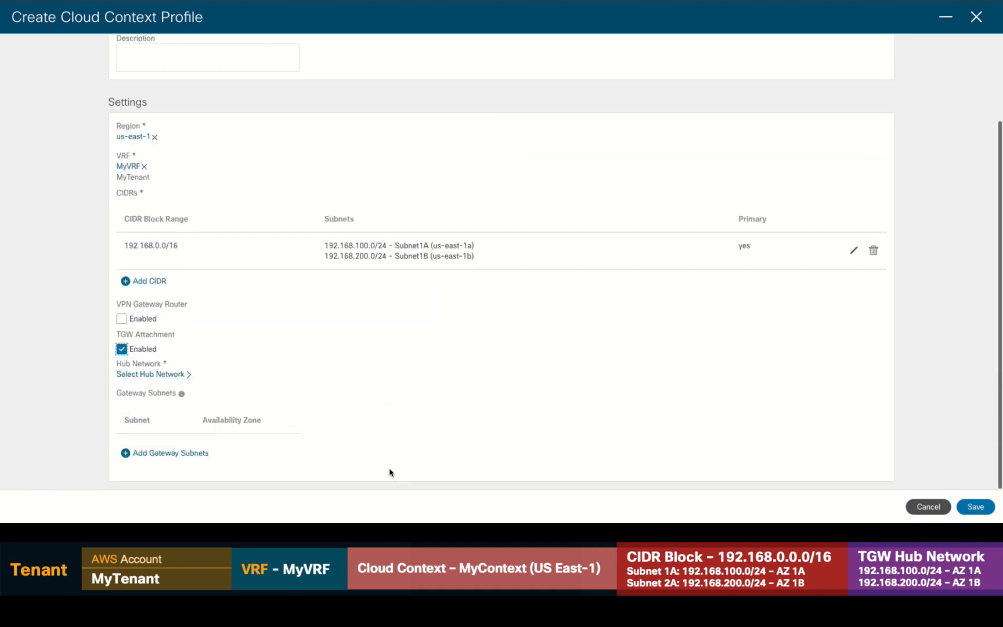
{"action": "left_click", "coordinate": [169, 378]}
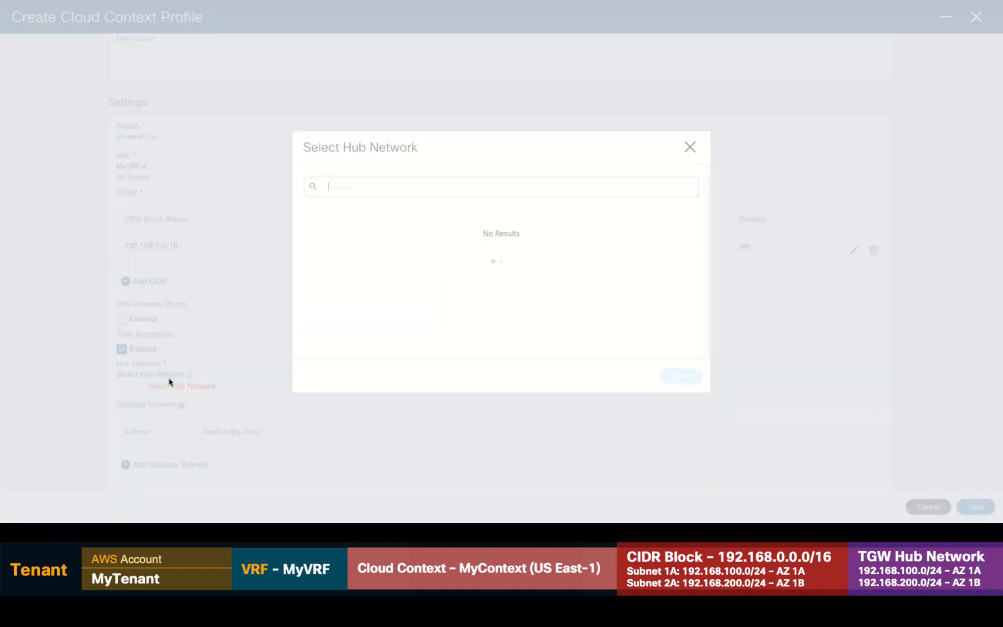
{"action": "left_click", "coordinate": [336, 259]}
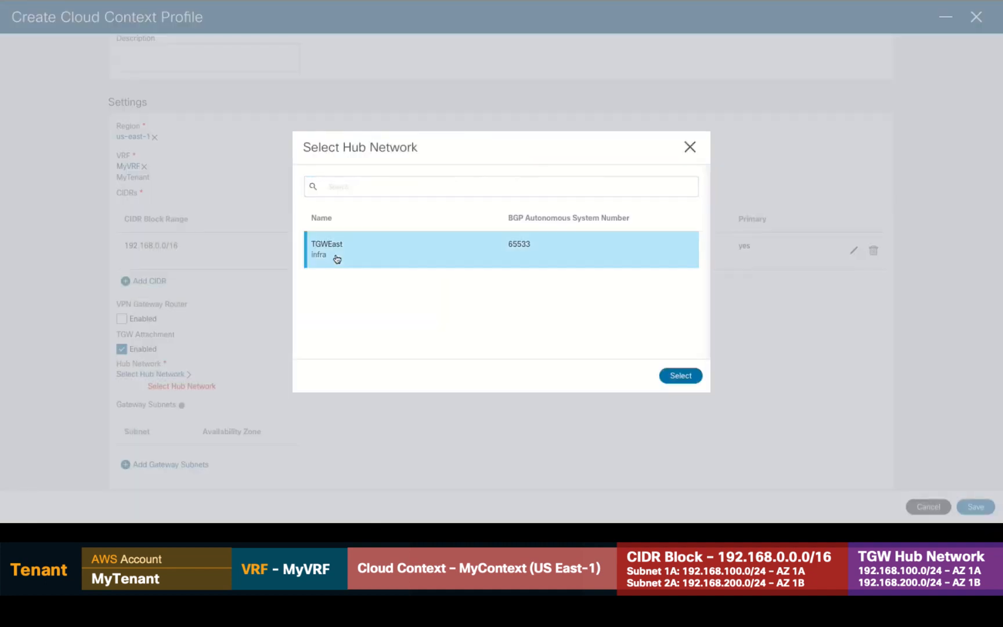
{"action": "left_click", "coordinate": [690, 376]}
Add 192.168.100.0/24 and 192.168.200.0/24 as gateway subnets and save the cloud context profile.
{"action": "scroll", "coordinate": [319, 419], "scroll_direction": "down", "scroll_amount": 1}
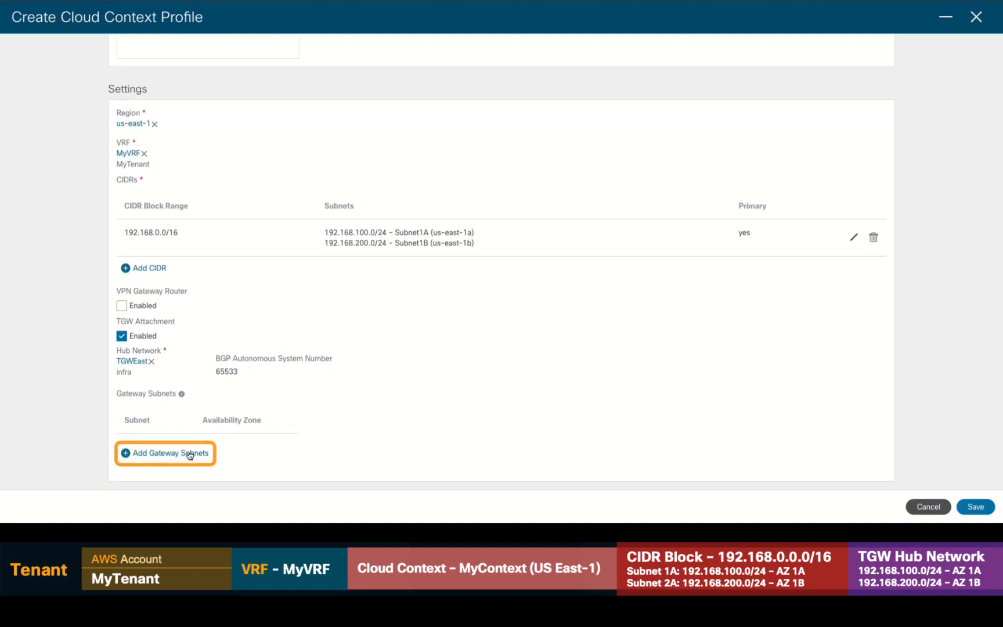
{"action": "left_click", "coordinate": [189, 455]}
{"action": "left_click", "coordinate": [317, 244]}
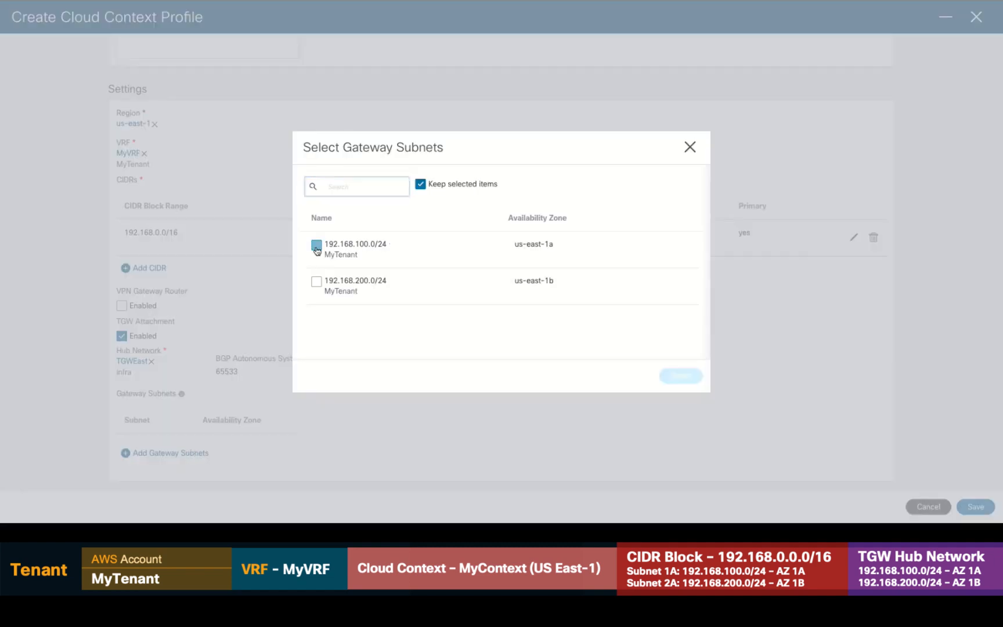
{"action": "left_click", "coordinate": [316, 282]}
{"action": "left_click", "coordinate": [693, 380]}
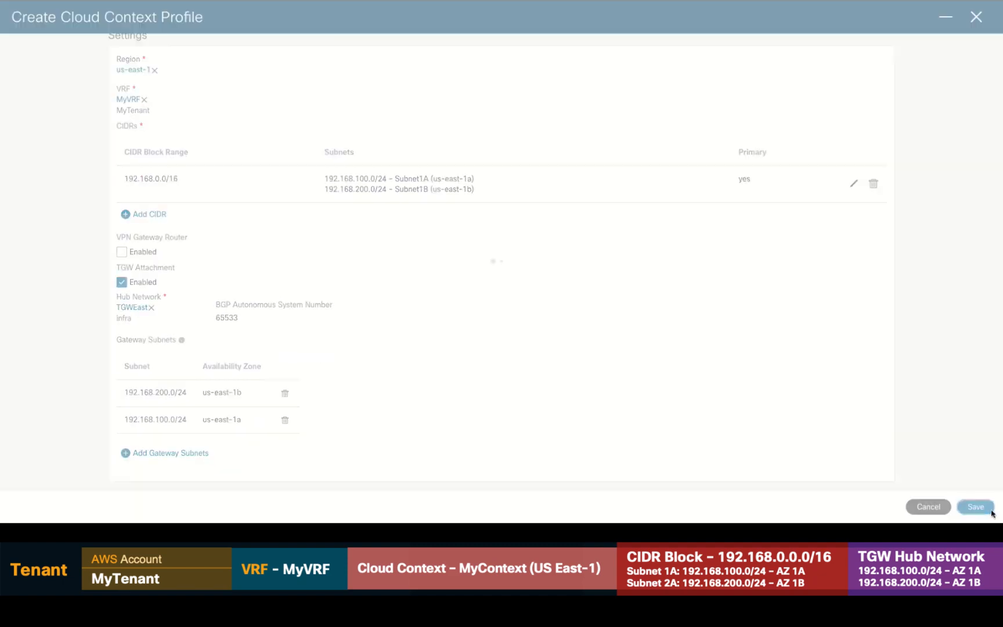
{"action": "left_click", "coordinate": [977, 505]}
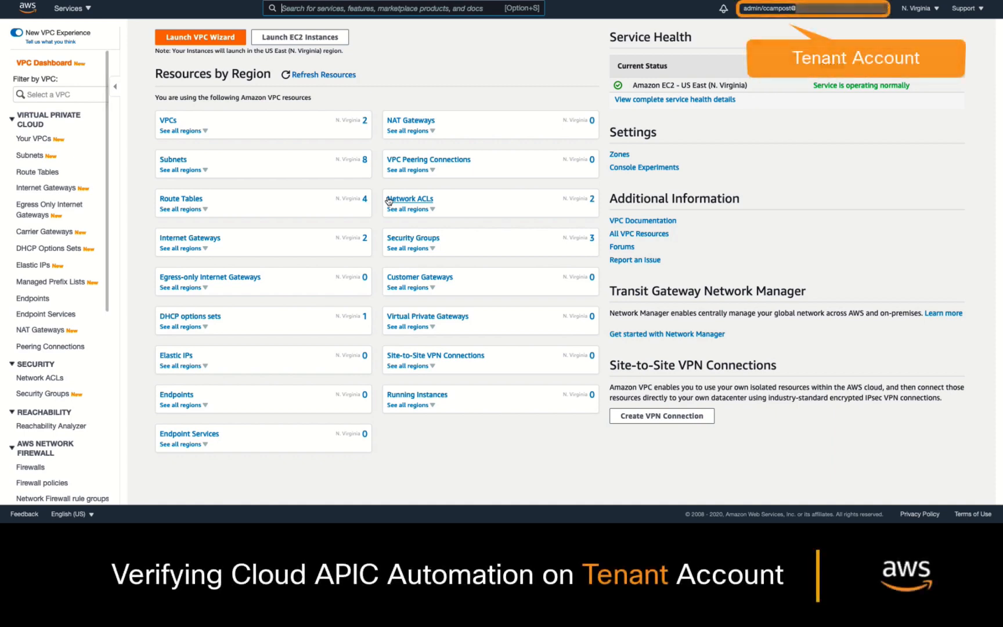
Inspect the VPCs, subnets, route tables and internet gateways of the tenant account in the AWS VPC console.
{"action": "left_click", "coordinate": [35, 138]}
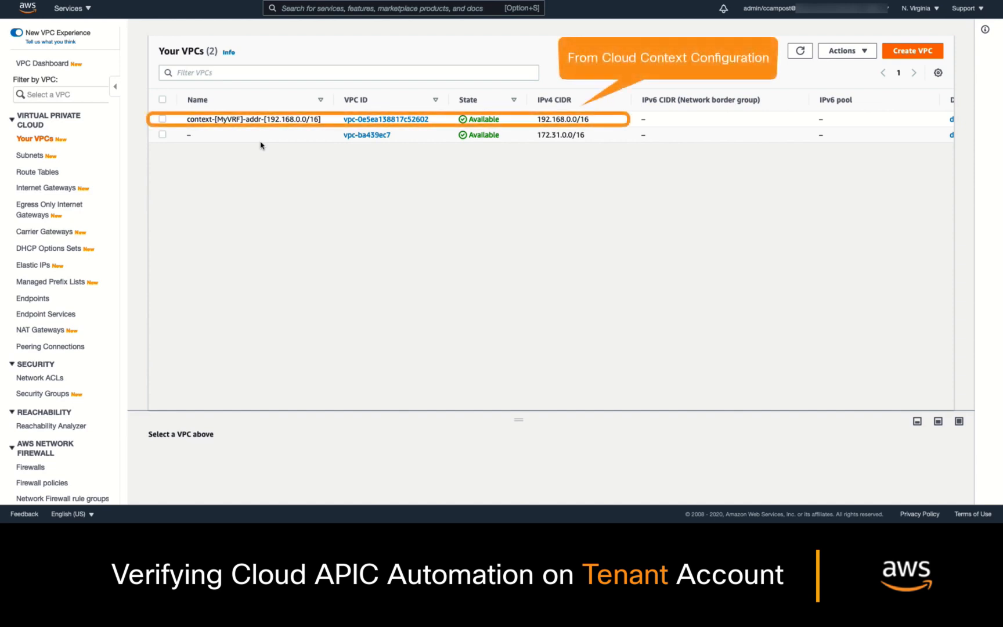
{"action": "left_click", "coordinate": [32, 155]}
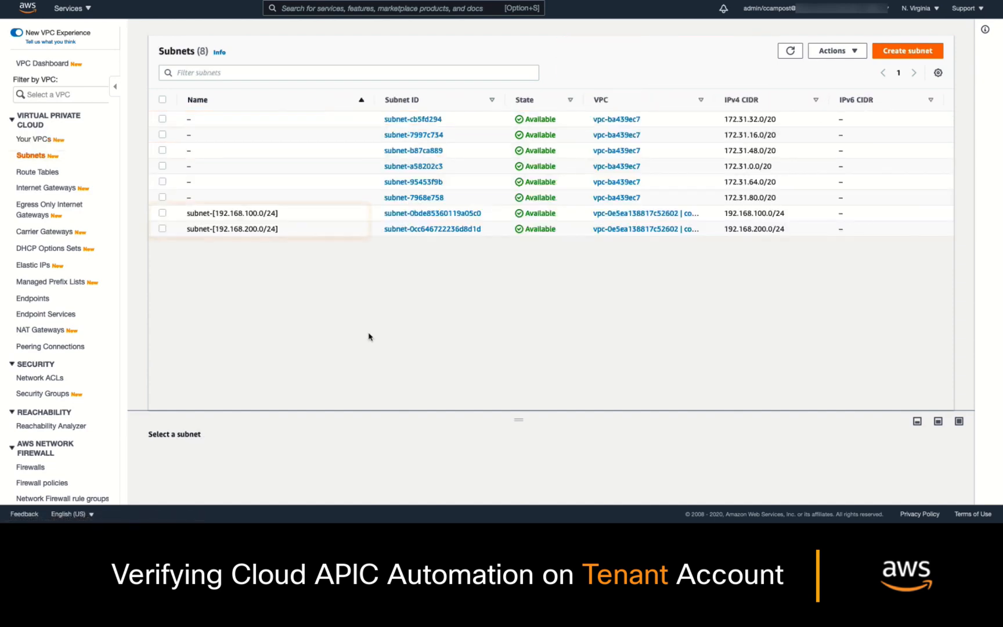
{"action": "left_click", "coordinate": [64, 173]}
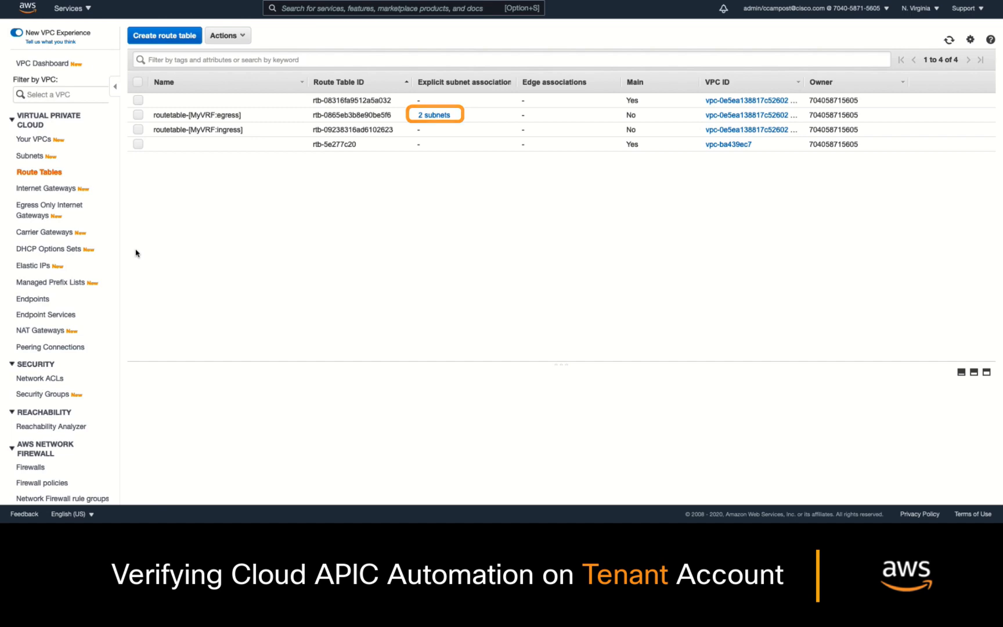
{"action": "left_click", "coordinate": [71, 190]}
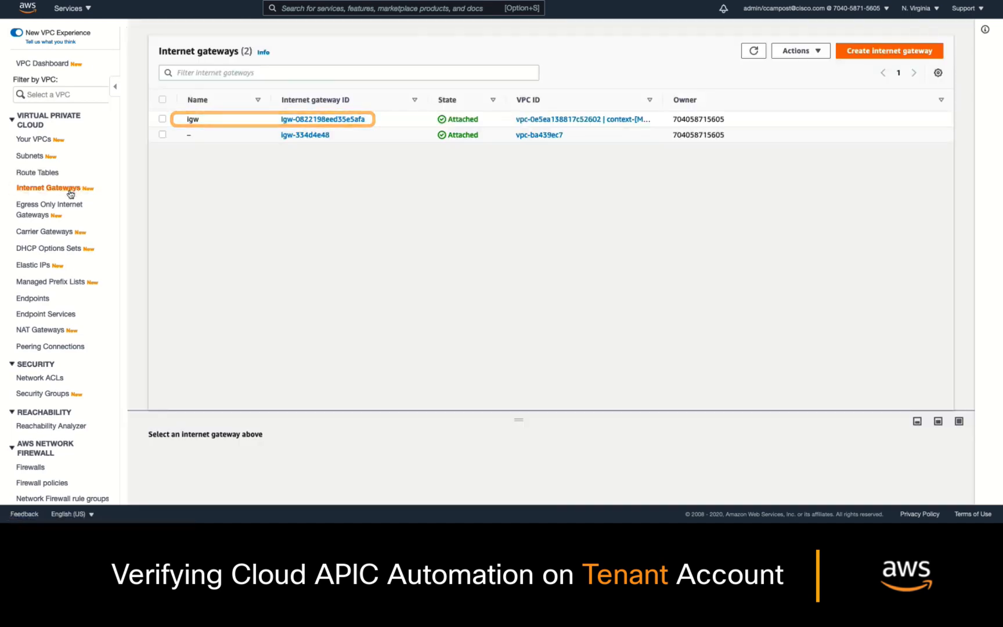
Inspect the transit gateways and transit gateway attachments available in the tenant account.
{"action": "scroll", "coordinate": [99, 325], "scroll_direction": "down", "scroll_amount": 5}
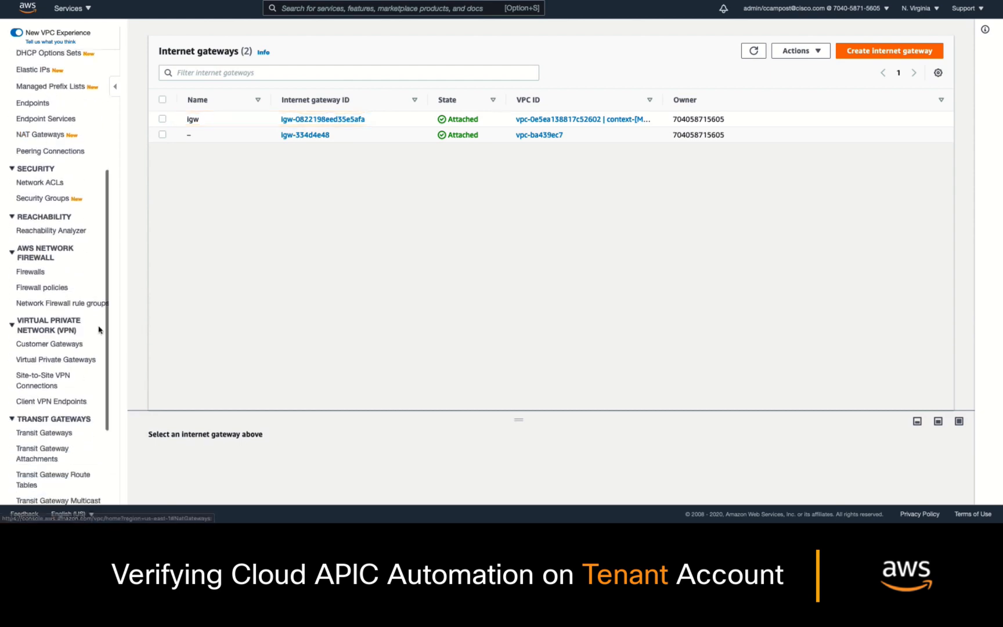
{"action": "left_click", "coordinate": [73, 316]}
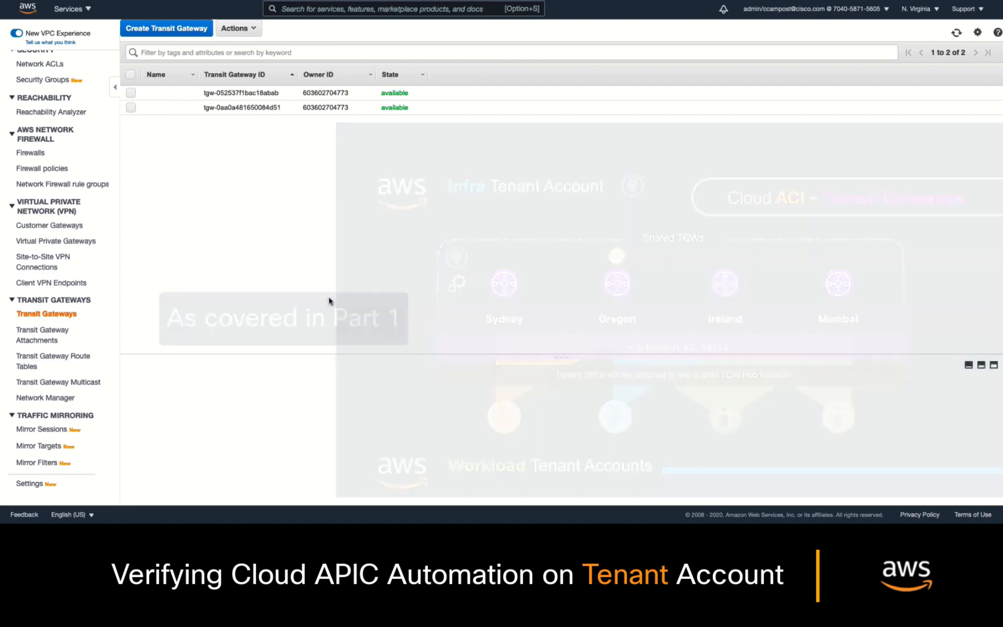
{"action": "left_click", "coordinate": [47, 339]}
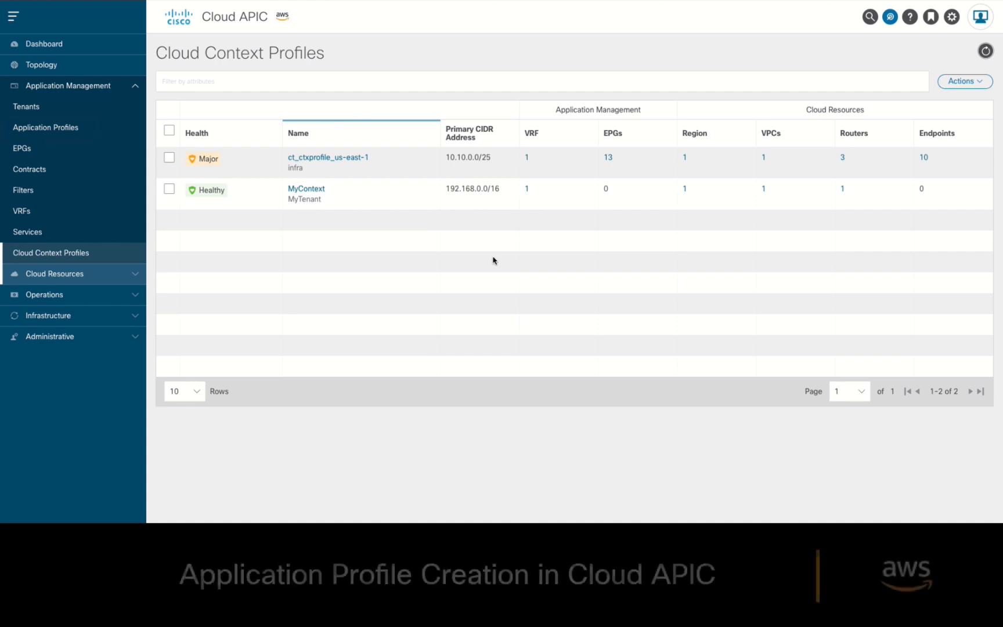
In Cisco Cloud APIC, create an application profile named MyApp for the tenant MyTenant and save it.
{"action": "left_click", "coordinate": [54, 130]}
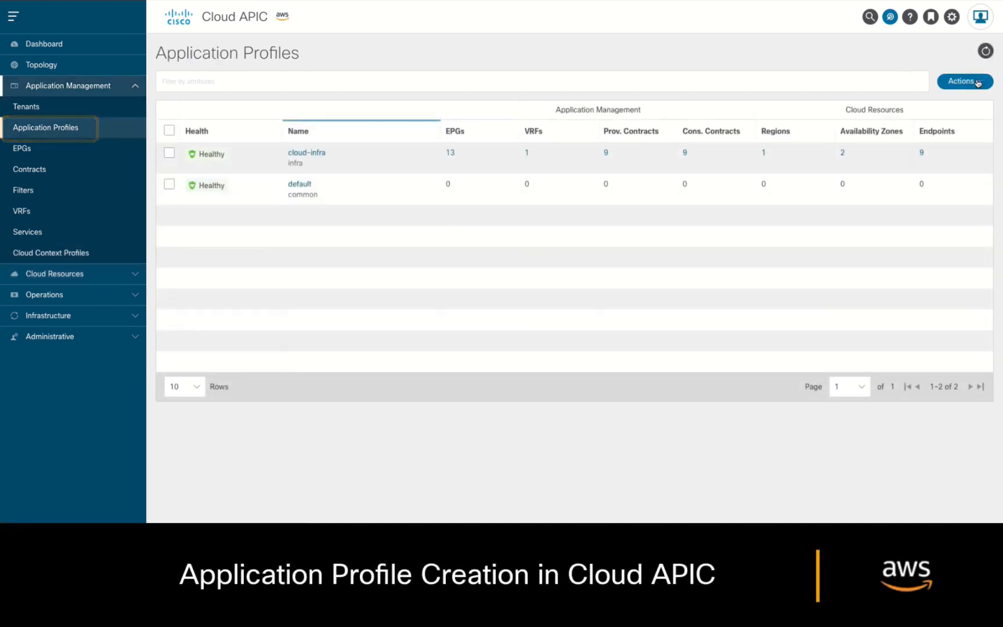
{"action": "left_click", "coordinate": [978, 83]}
{"action": "left_click", "coordinate": [961, 106]}
{"action": "type", "text": "MyApp"}
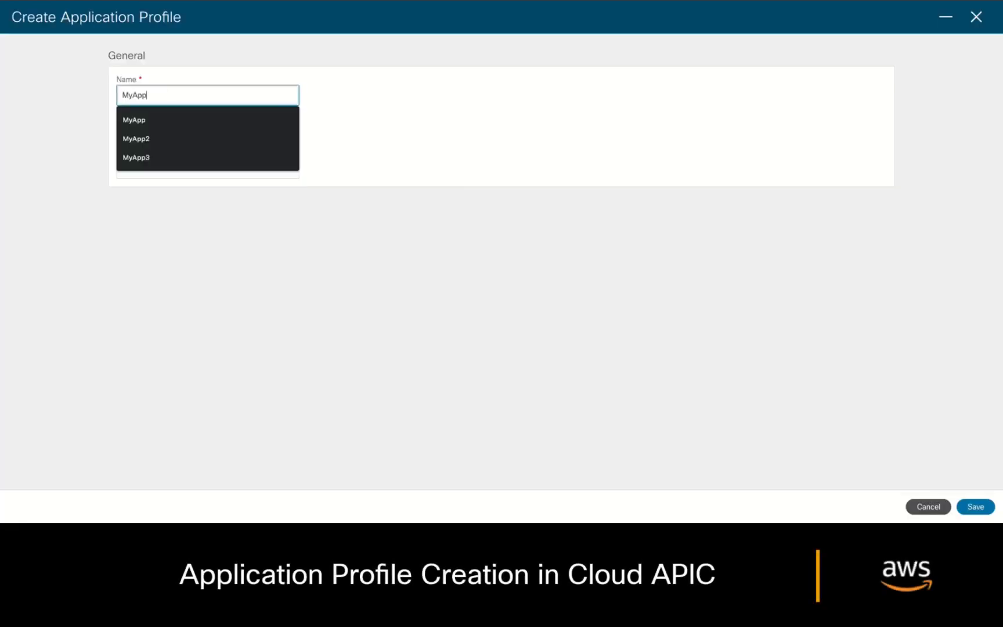
{"action": "left_click", "coordinate": [142, 129]}
{"action": "left_click", "coordinate": [389, 192]}
{"action": "left_click", "coordinate": [680, 402]}
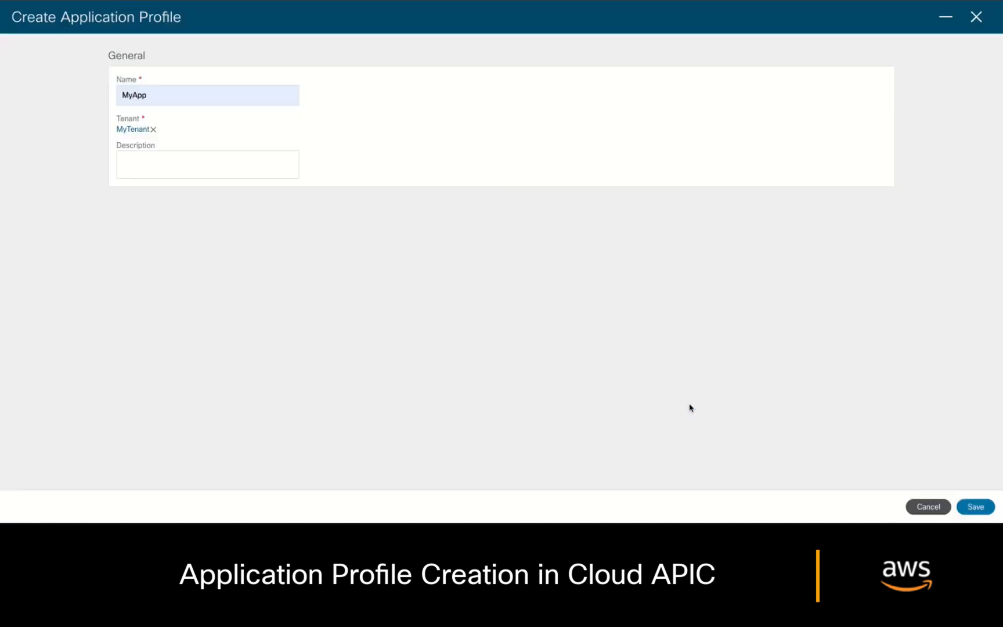
{"action": "left_click", "coordinate": [976, 507]}
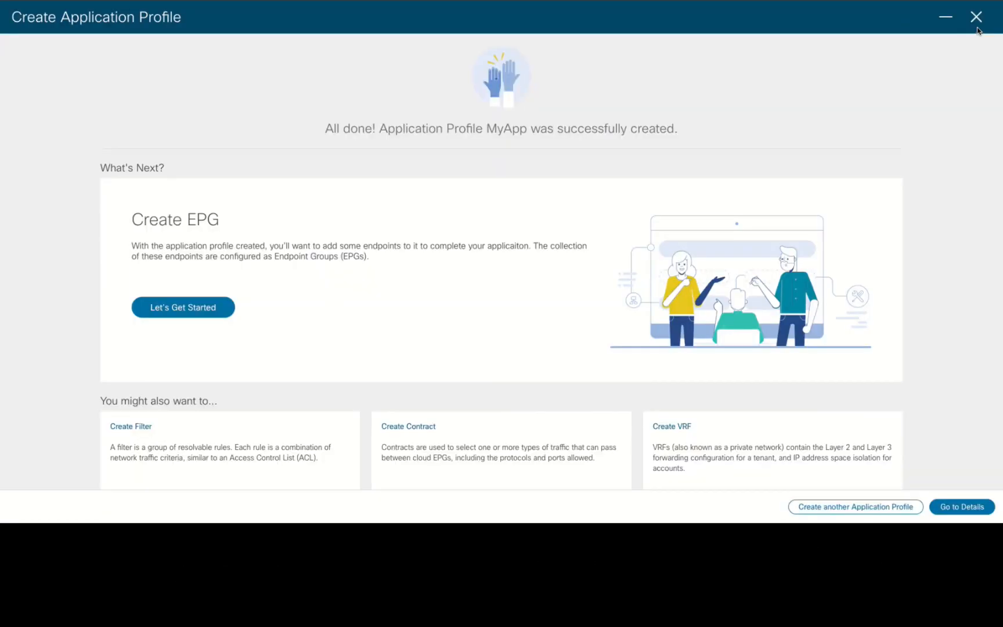